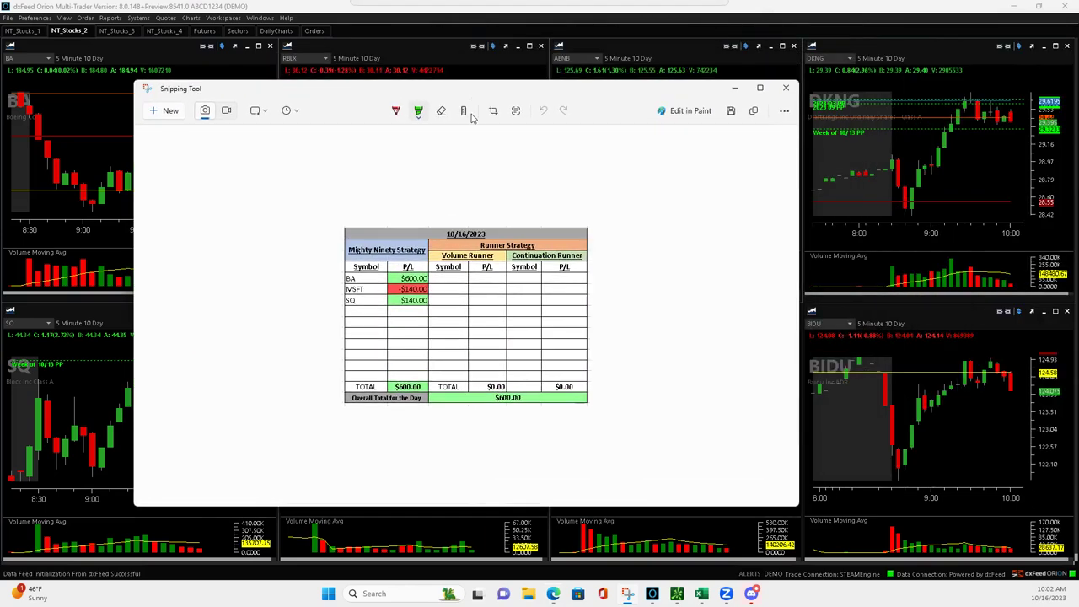
Undo the green highlight under $600.00, add a red P/L checkmark, and minimize Snipping Tool
{"action": "left_click_drag", "start_coordinate": [496, 412], "coordinate": [524, 408]}
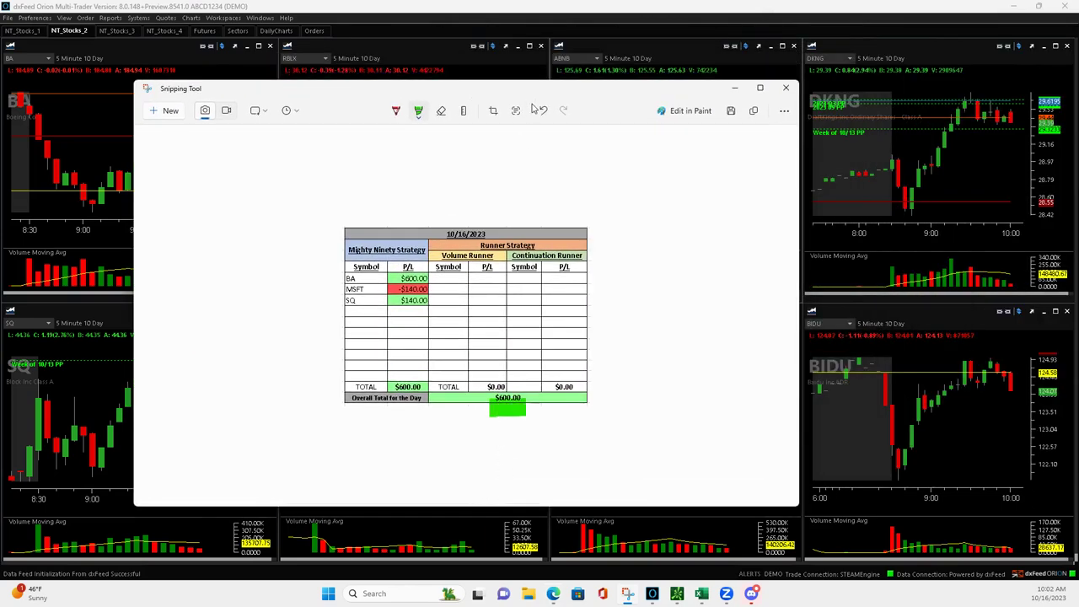
{"action": "left_click", "coordinate": [543, 112]}
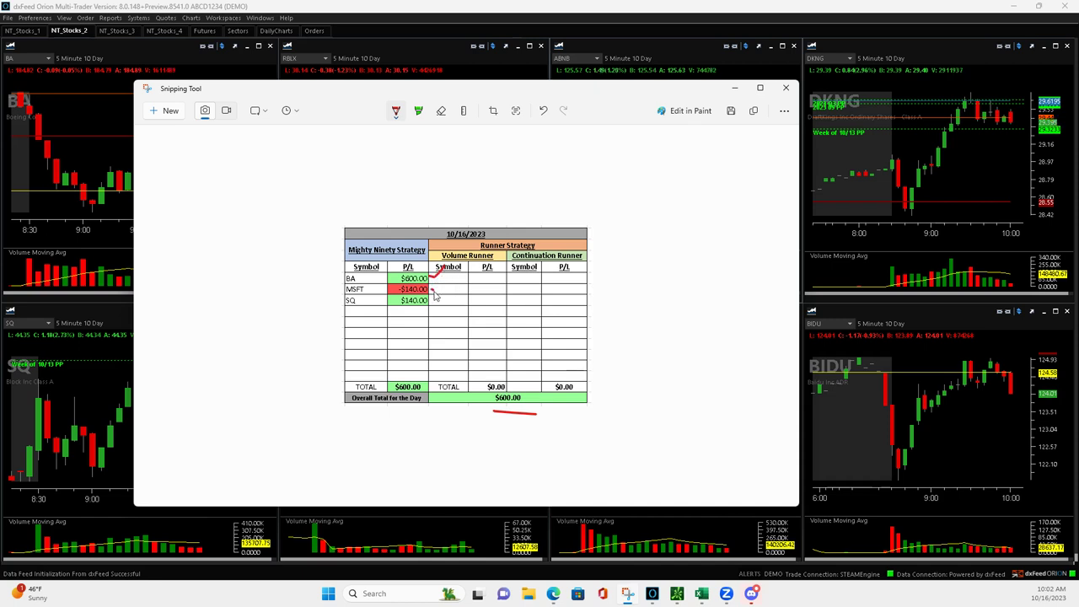
{"action": "left_click_drag", "start_coordinate": [432, 302], "coordinate": [434, 304]}
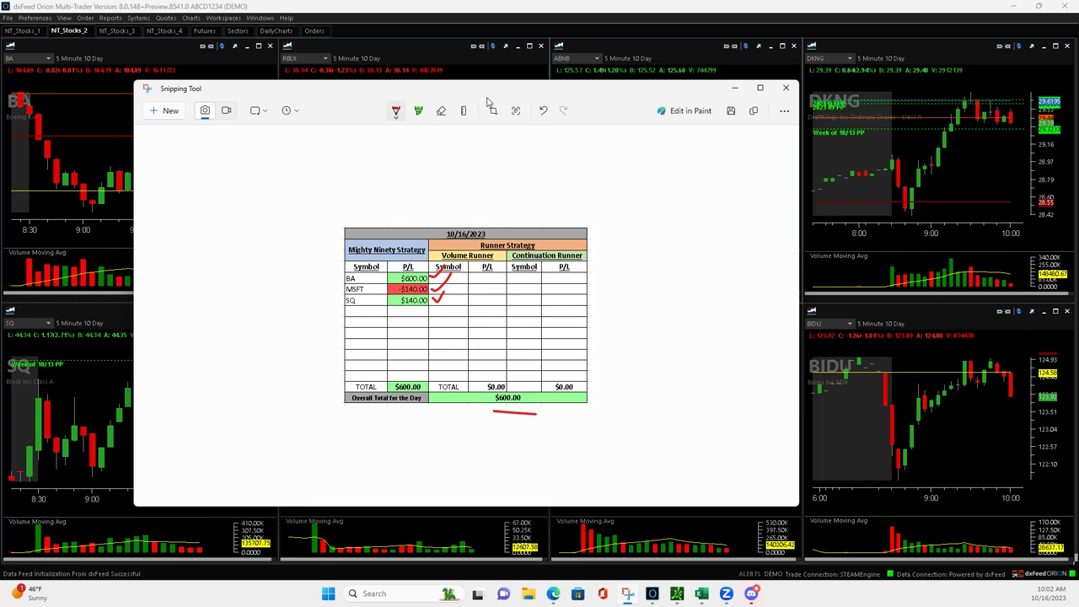
{"action": "left_click", "coordinate": [59, 40]}
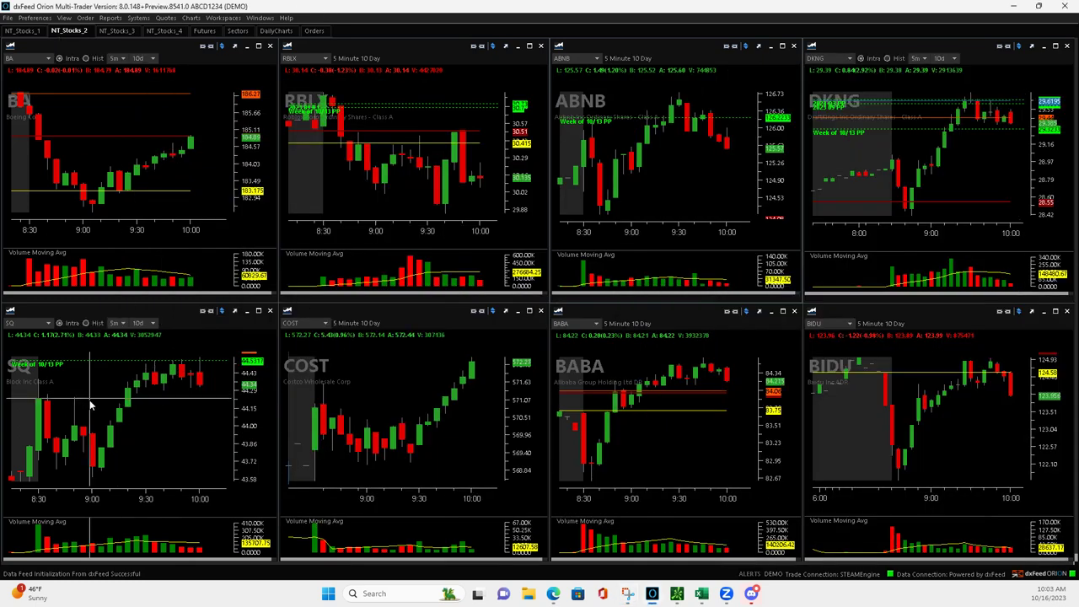
{"action": "mouse_move", "coordinate": [38, 110]}
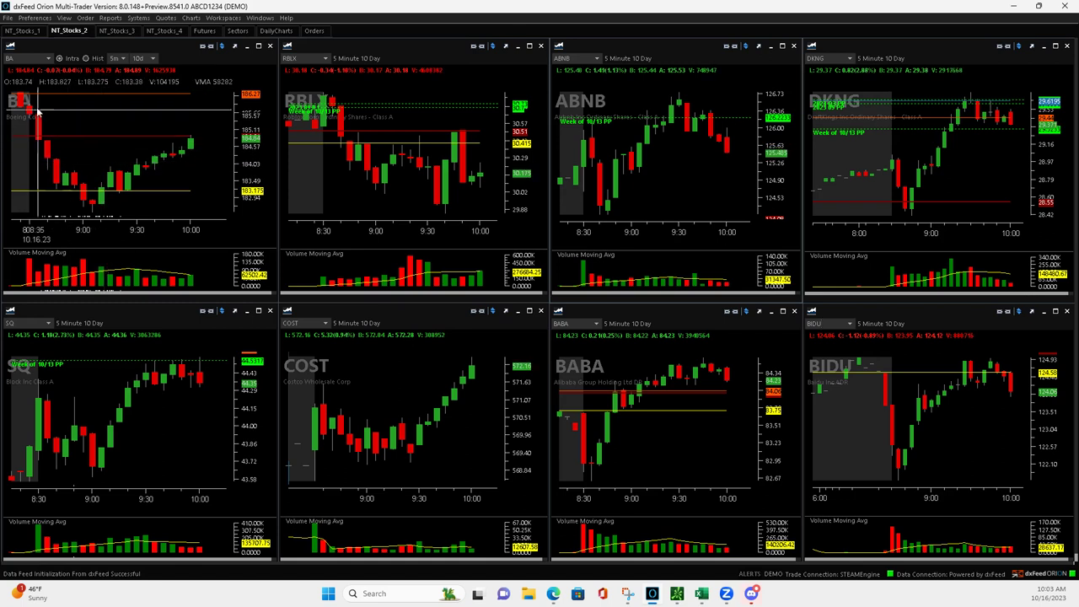
Switch to the NT_Stocks_1 workspace of eight 5-minute charts
{"action": "left_click", "coordinate": [20, 30]}
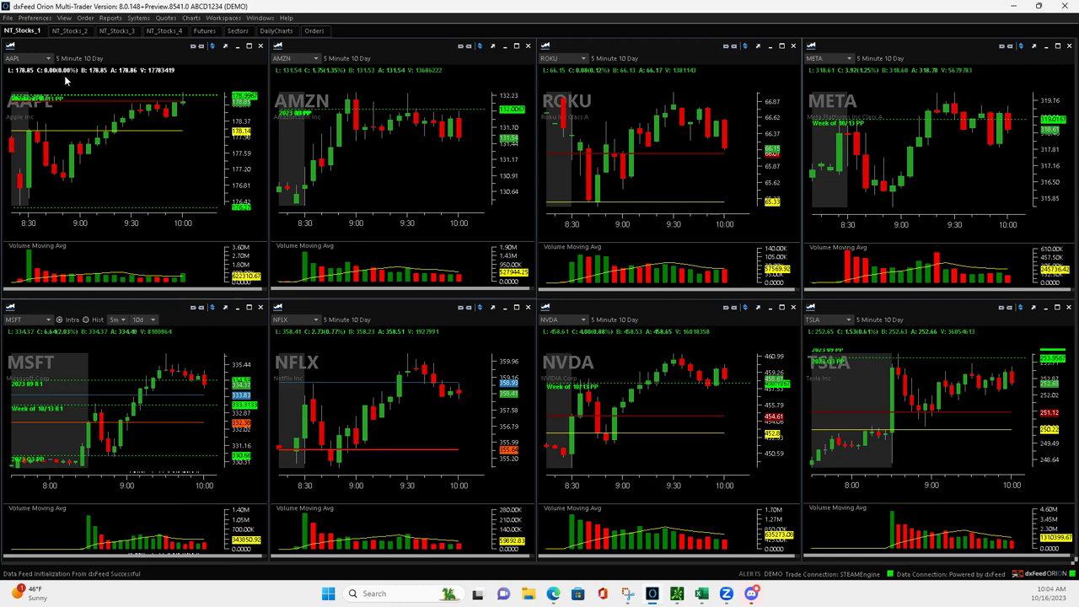
{"action": "mouse_move", "coordinate": [95, 58]}
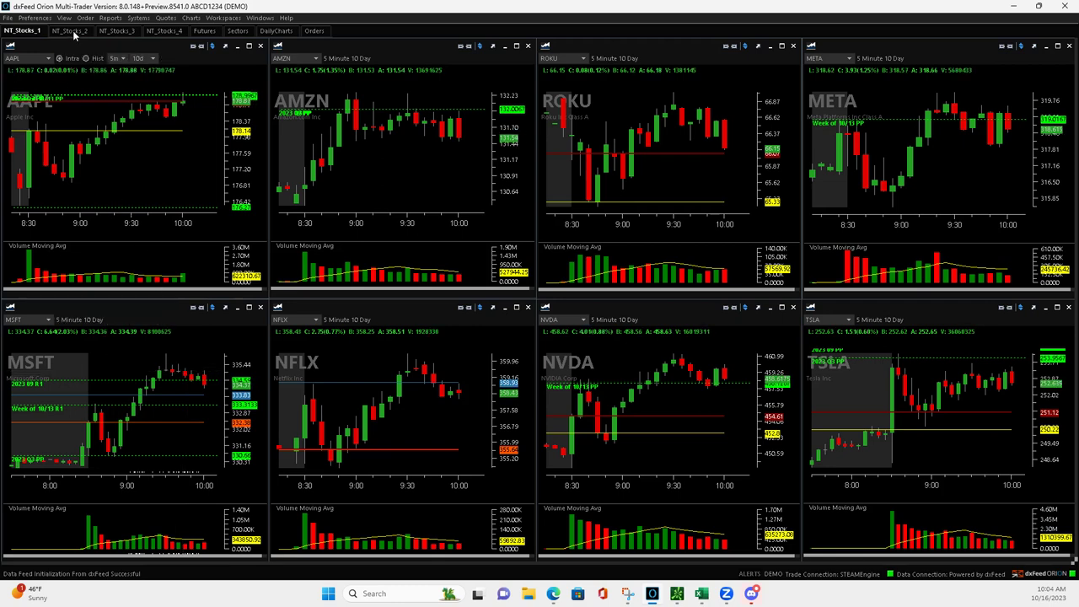
Go back to the NT_Stocks_2 workspace to review the SQ and BA charts
{"action": "left_click", "coordinate": [71, 32]}
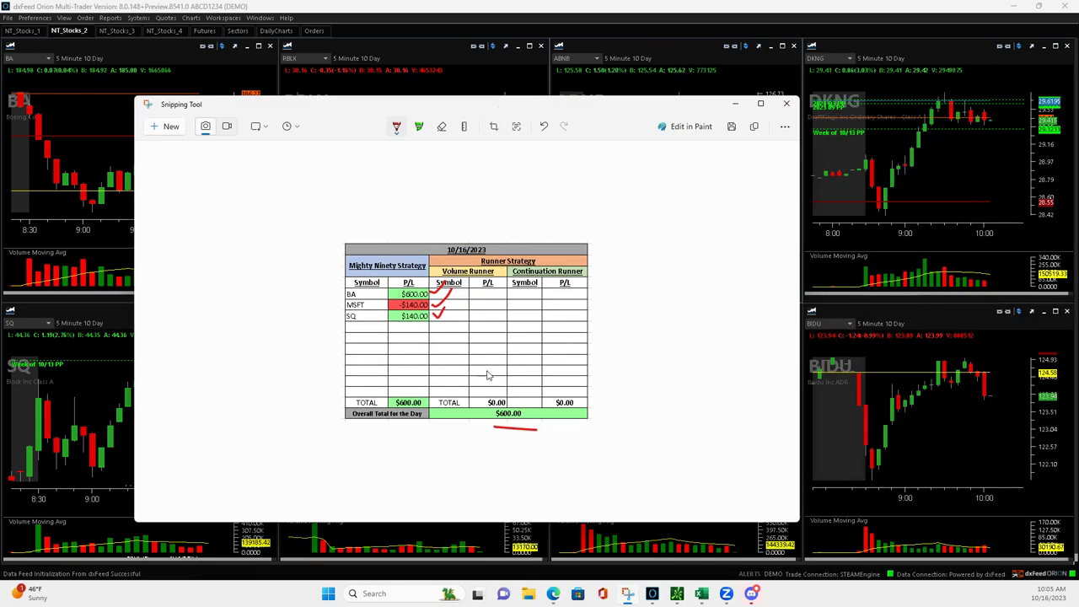
Draw a second red ballpoint underline beneath the $600.00 daily total
{"action": "left_click_drag", "start_coordinate": [497, 438], "coordinate": [578, 441]}
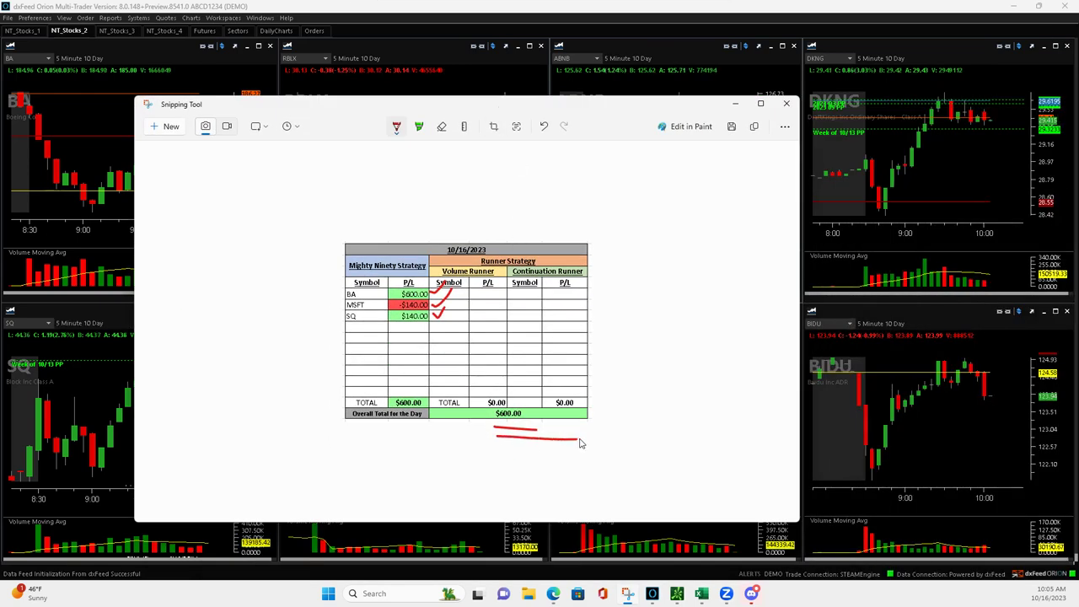